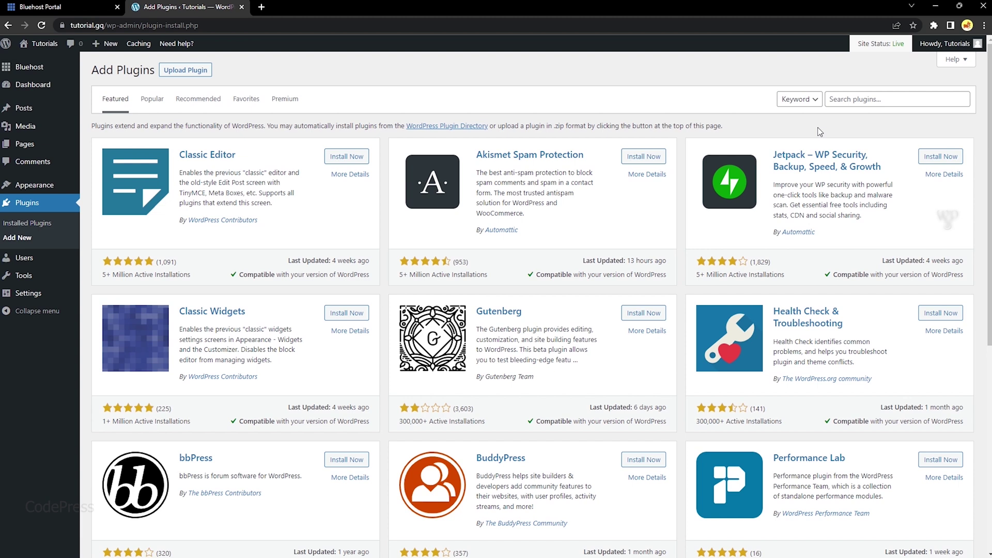
Step: Install and activate the Wordfence Security plugin from the plugin directory
click(844, 100)
text(wordfence)
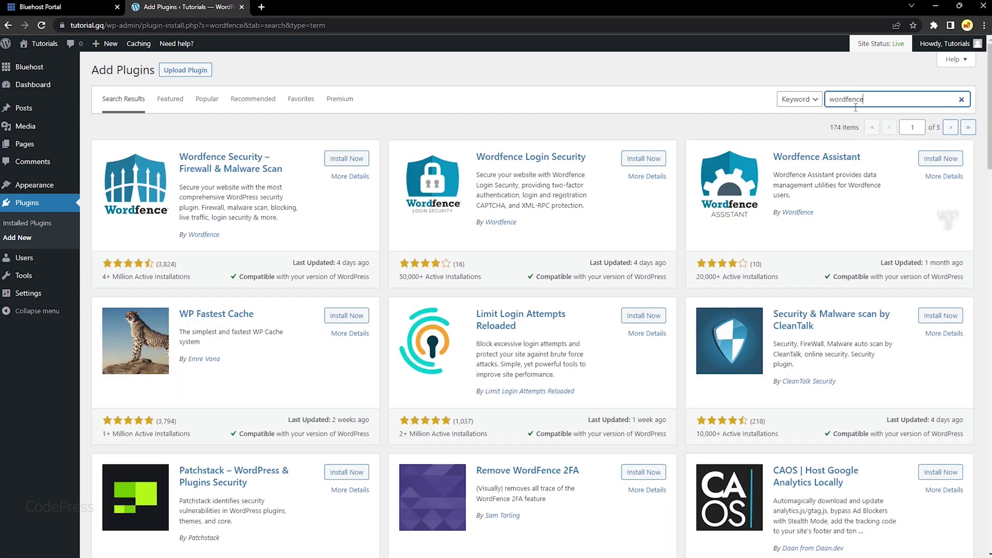
click(361, 161)
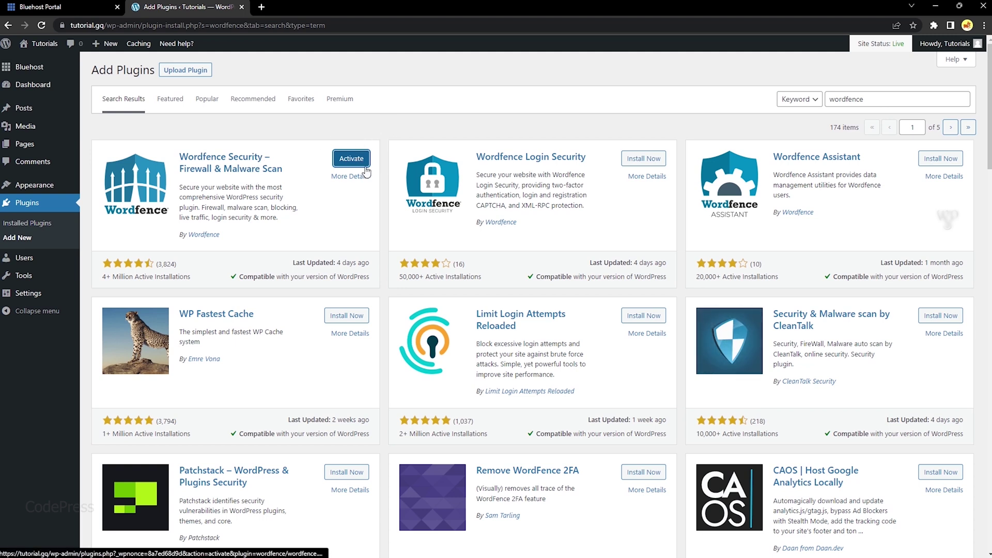
click(367, 169)
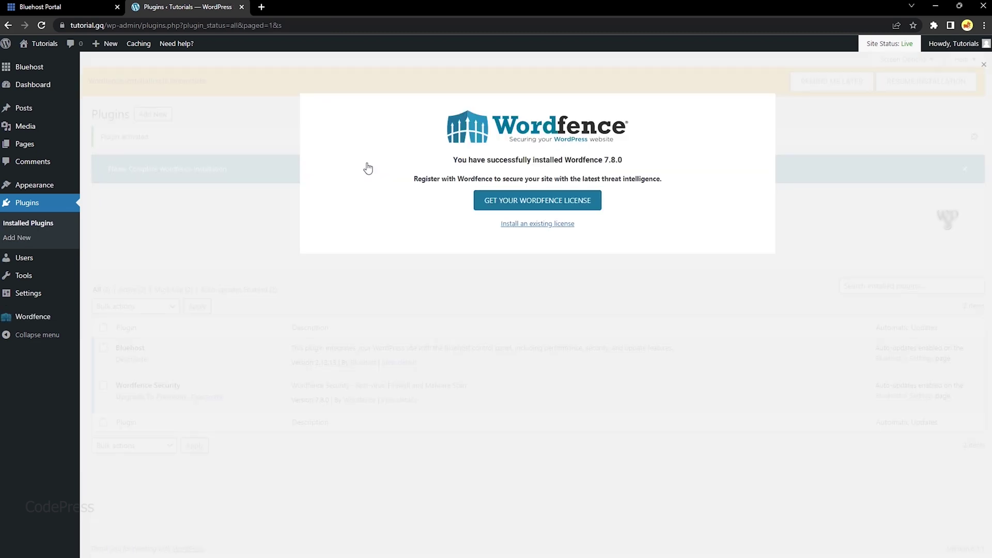
Step: Go to the page for getting a Wordfence license
click(775, 199)
click(591, 209)
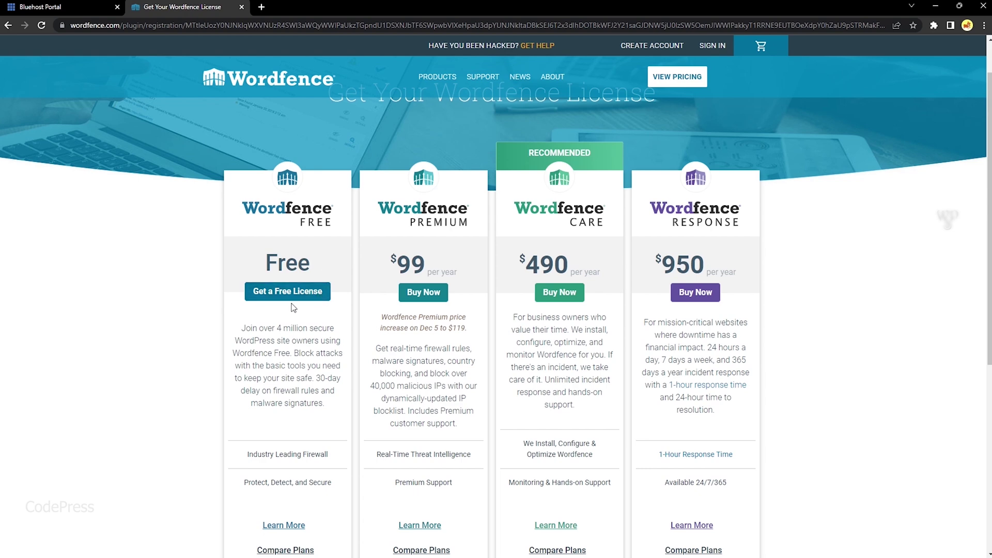
Step: Register for a free Wordfence license accepting the 30-day delay, mailing list and terms
click(318, 301)
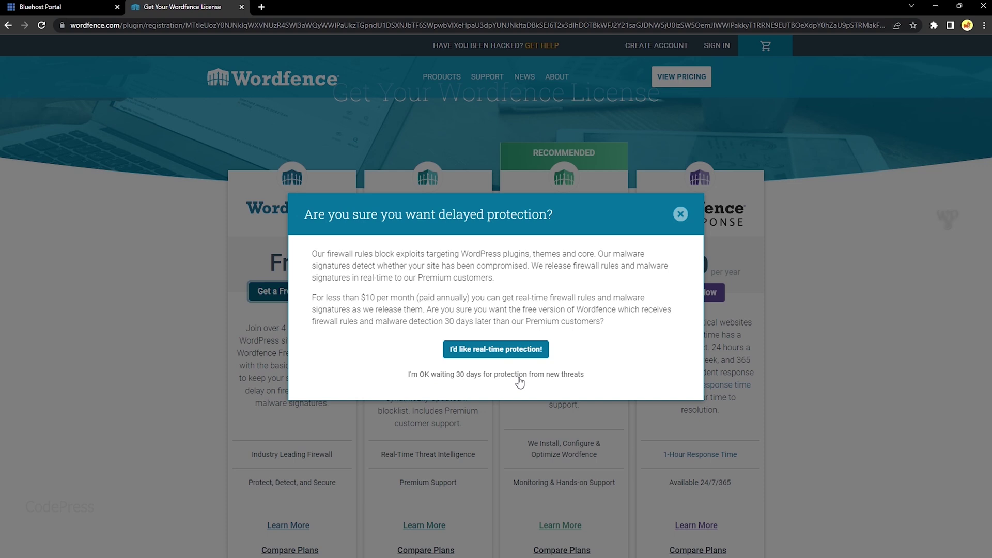
click(519, 374)
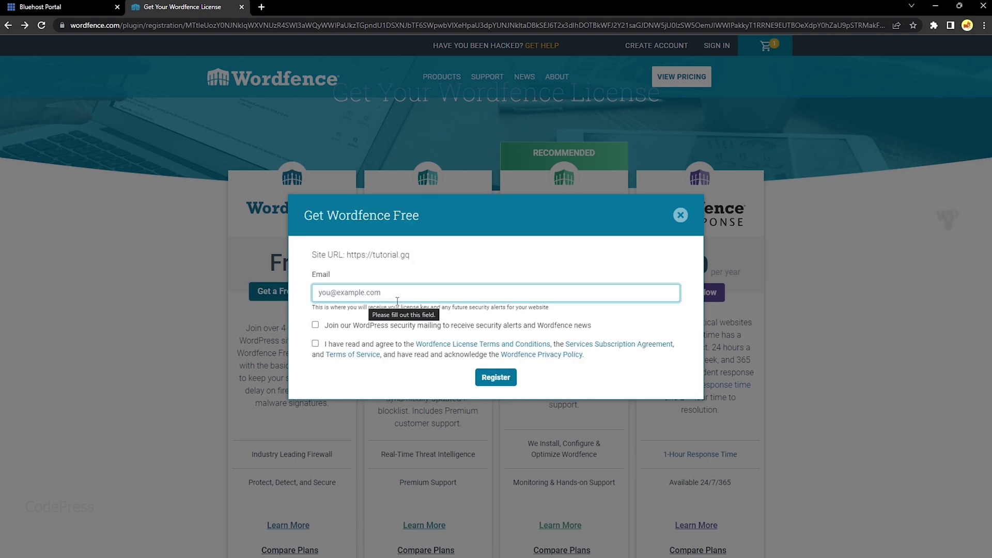
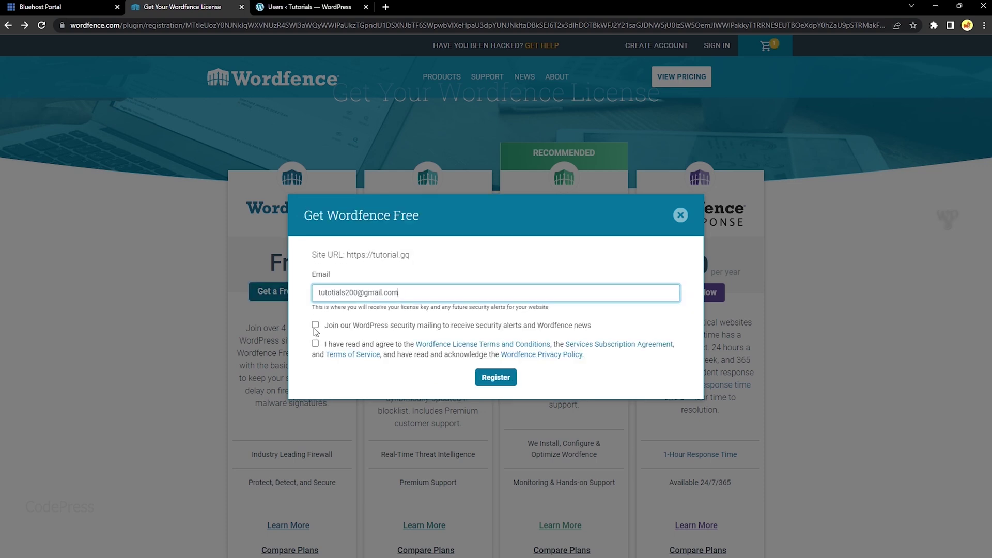
click(315, 326)
click(314, 343)
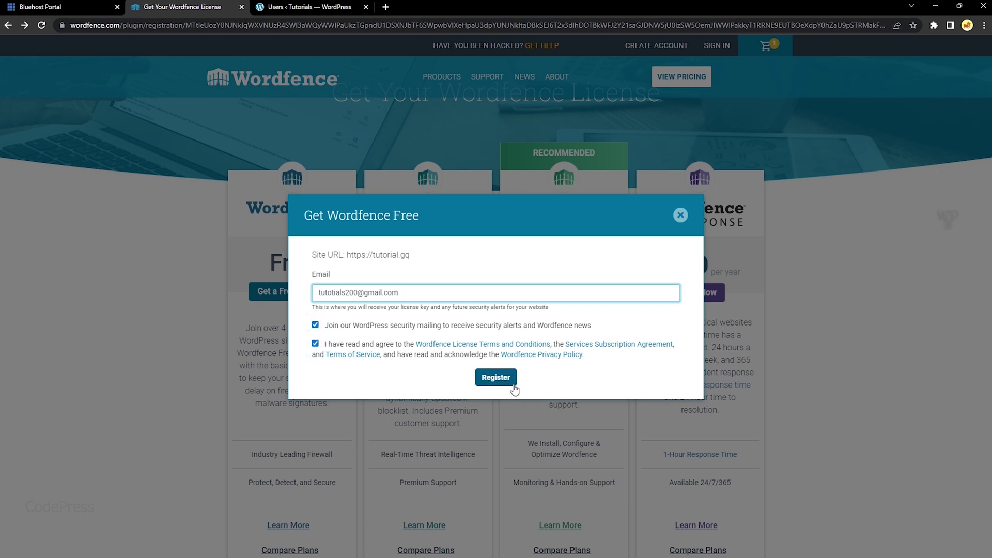
click(512, 383)
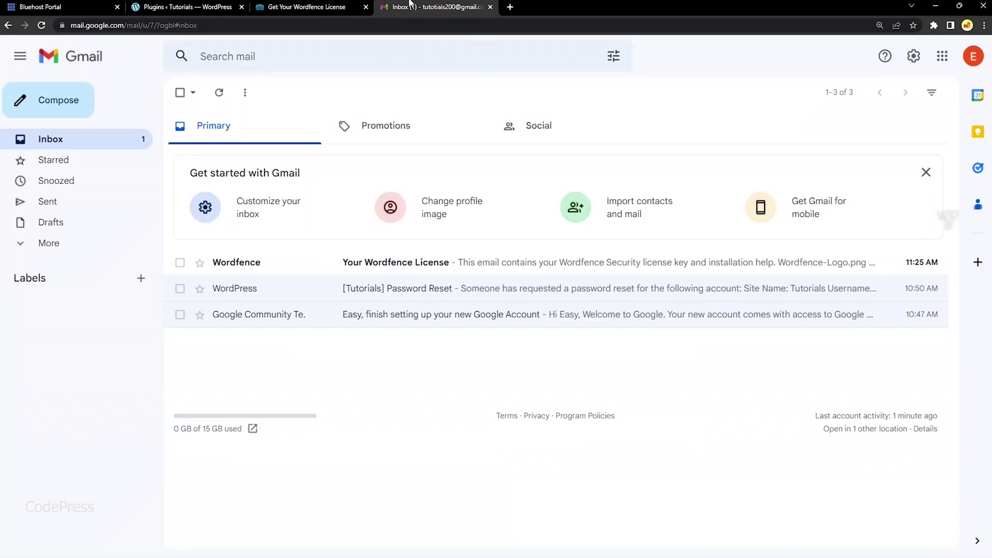
Step: Follow the 'Your Wordfence License' email to the Install Wordfence page
click(511, 267)
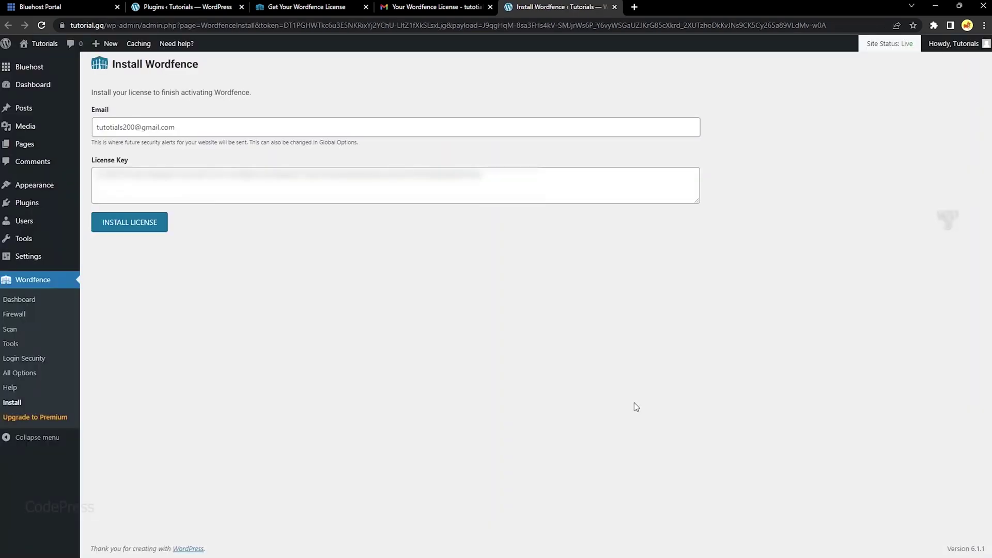
Step: Install the free license key, go to the Wordfence dashboard and enable auto-updates
click(156, 227)
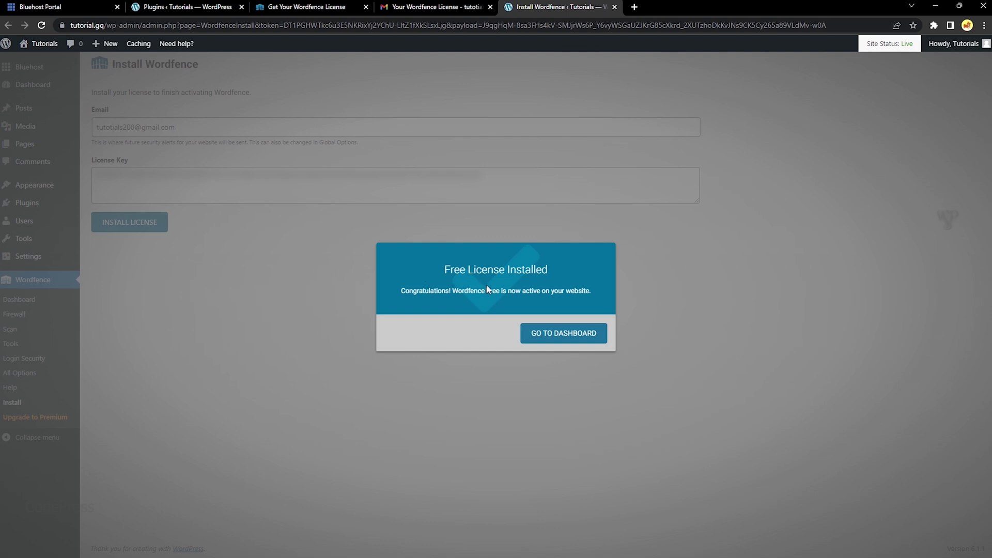
click(589, 342)
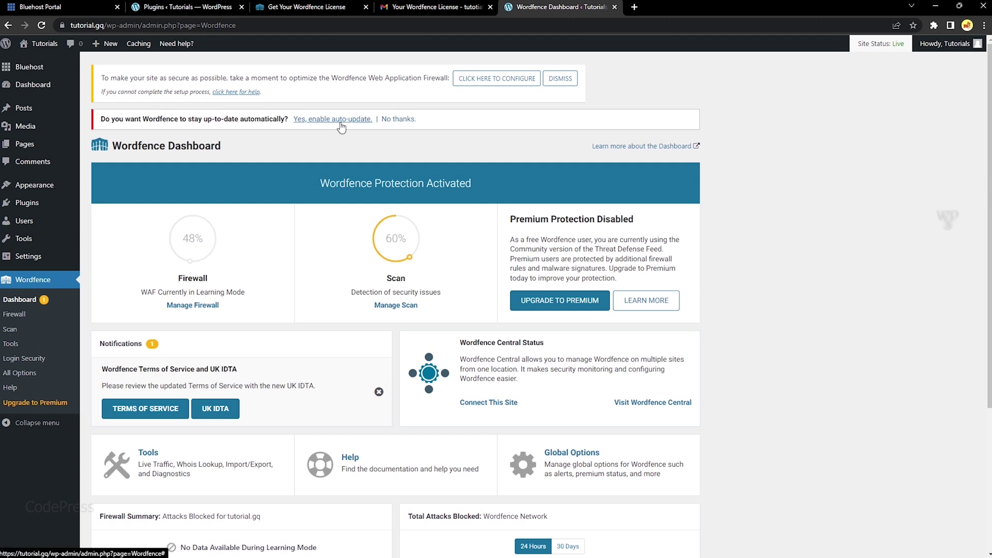
click(340, 120)
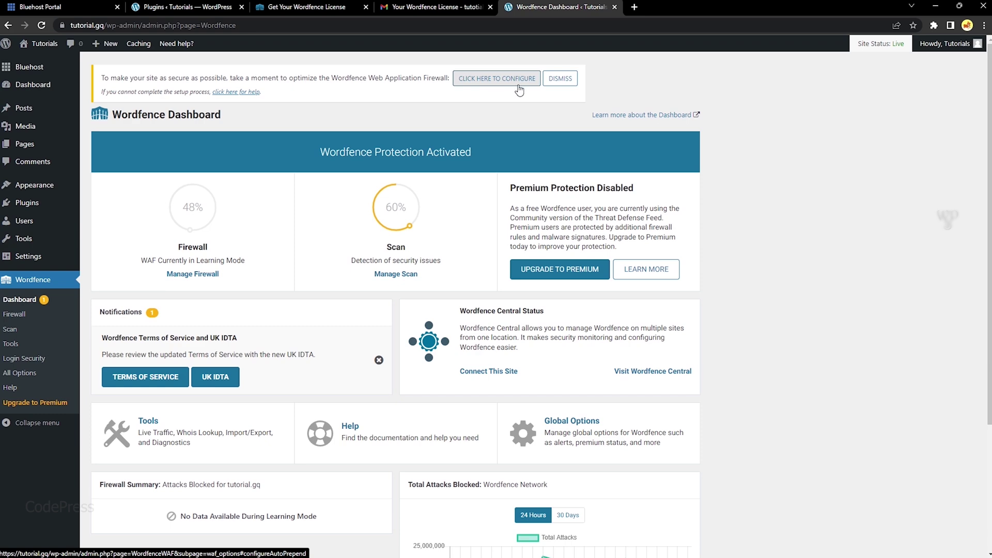
Step: Optimize the firewall for extended protection after downloading an .htaccess backup
click(519, 90)
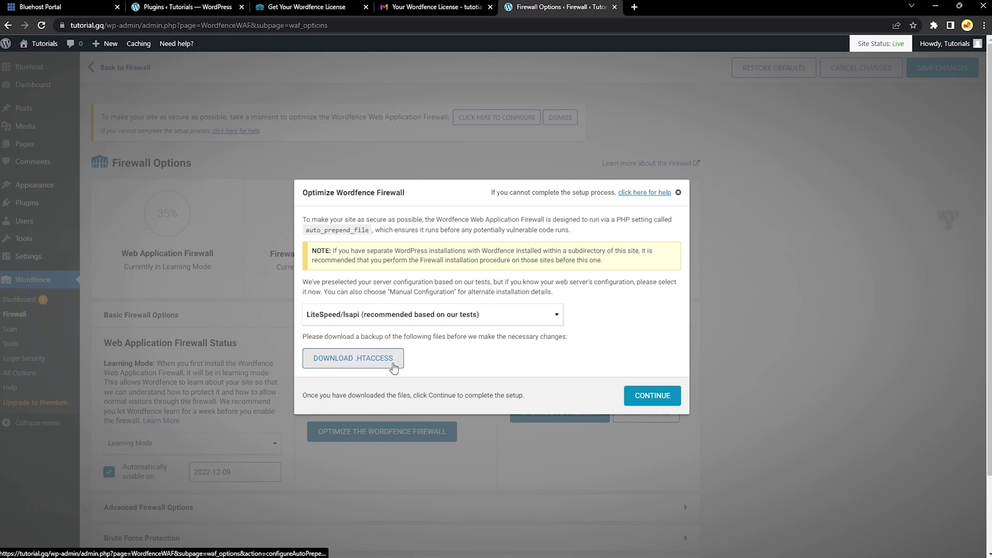
click(393, 368)
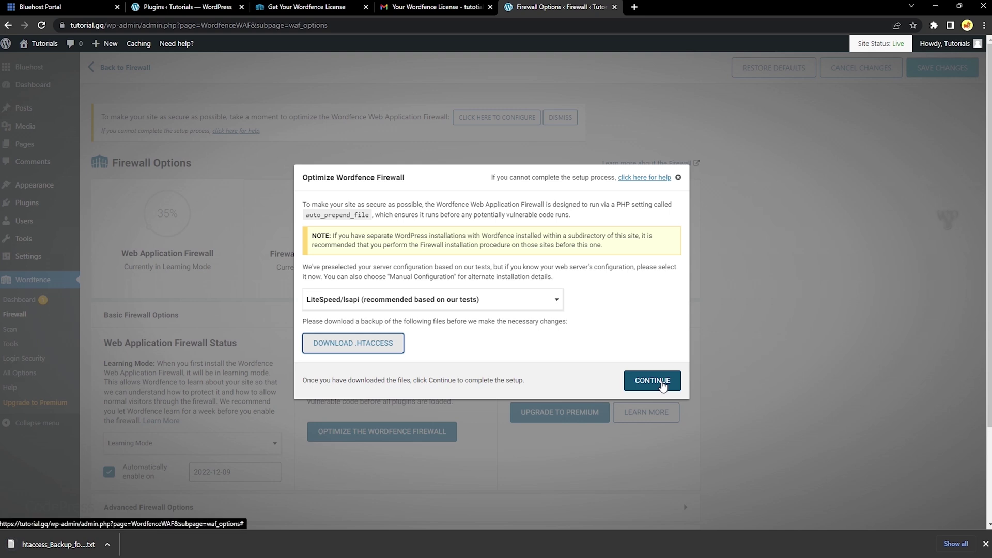
click(652, 380)
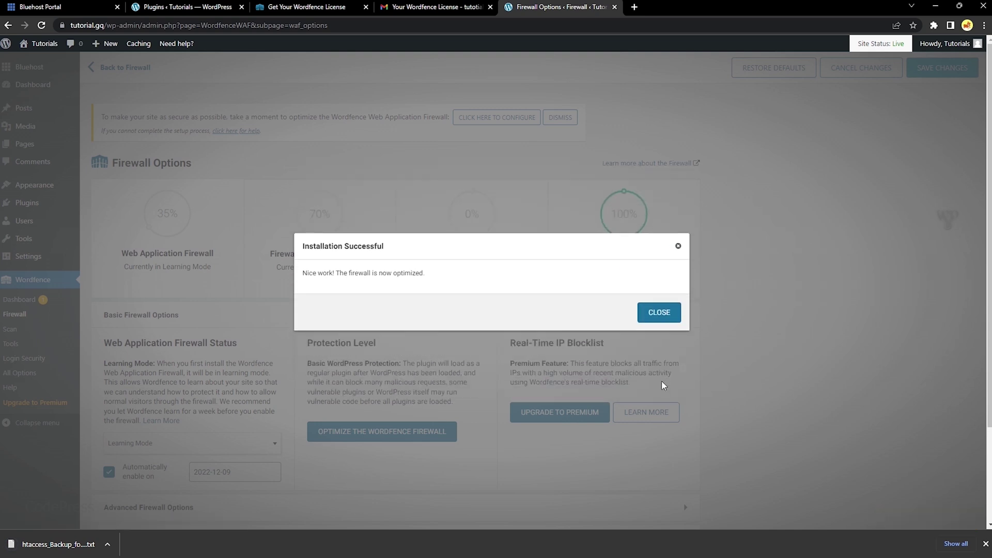
click(665, 314)
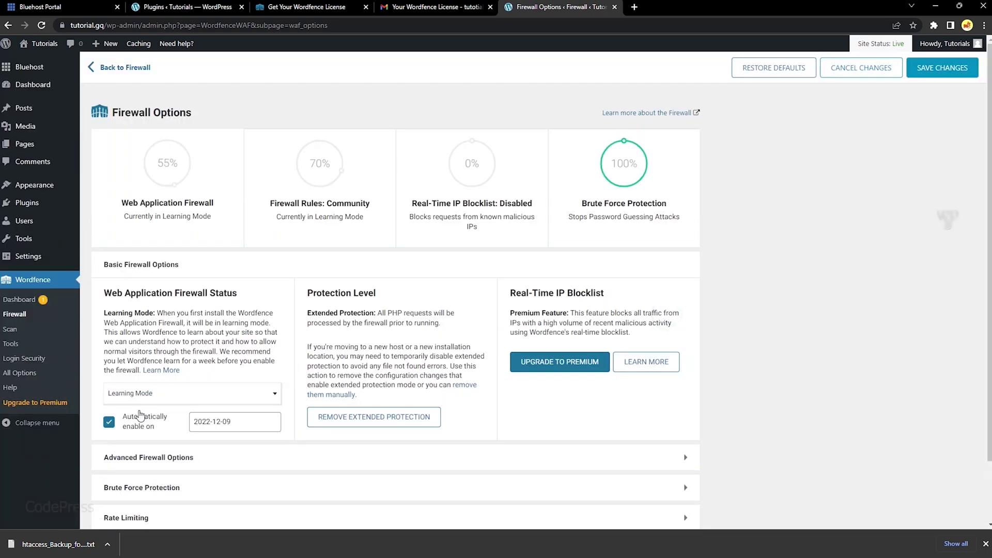
Step: Set the firewall status to Enabled and Protecting and save
click(194, 391)
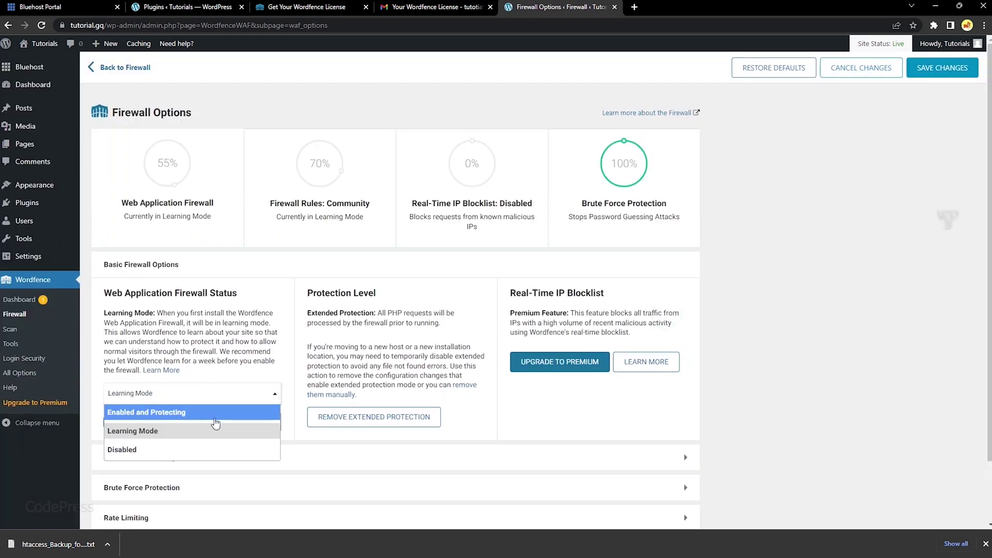
click(230, 414)
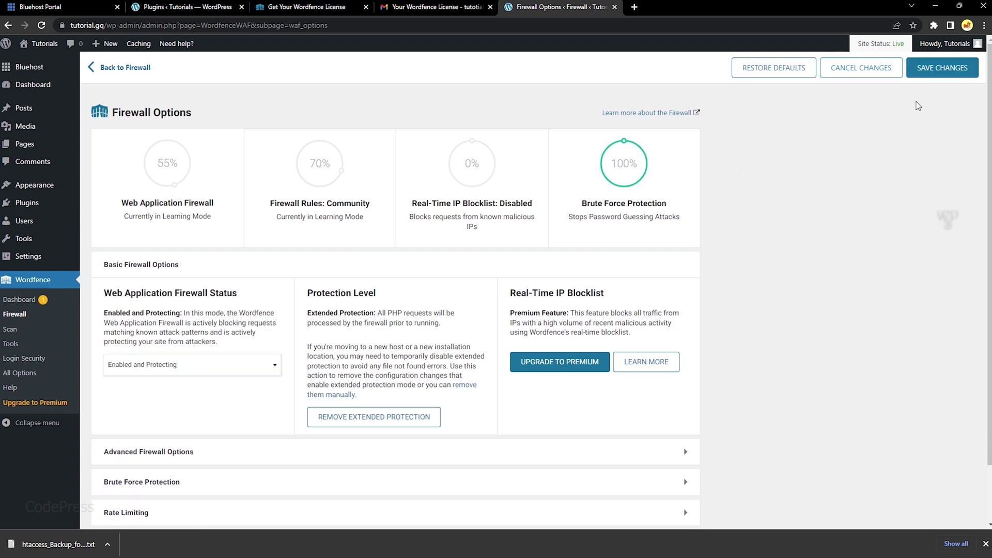
click(937, 74)
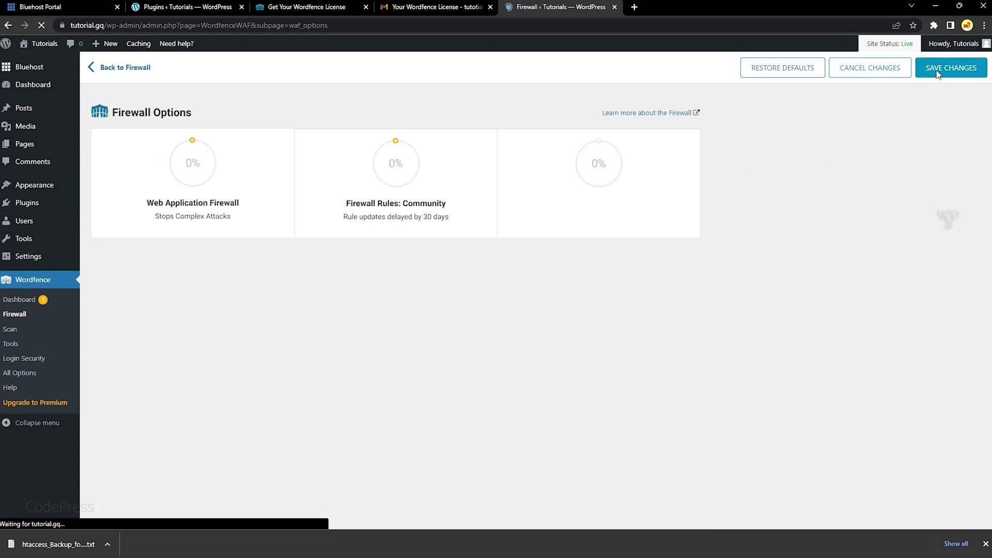
scroll(197, 417, down, 1)
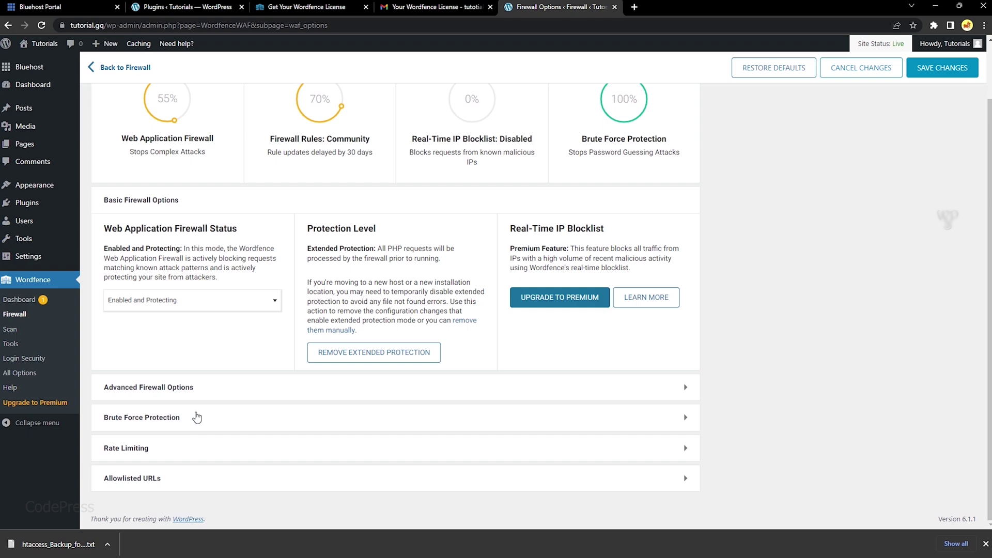
Step: Set lockout after 3 login failures and 3 forgot-password attempts, lock out invalid usernames immediately, and save
click(197, 417)
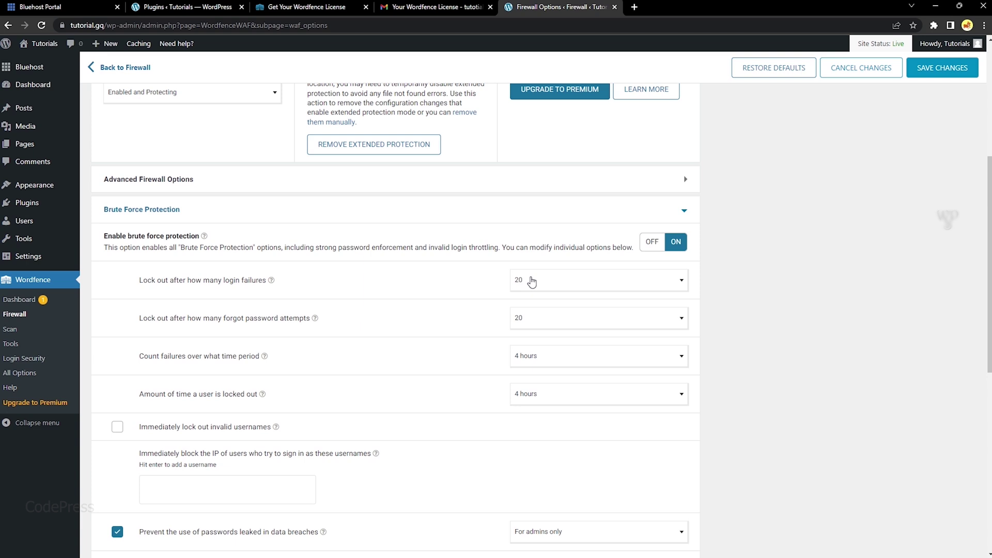
click(530, 282)
scroll(548, 324, up, 2)
scroll(546, 325, up, 1)
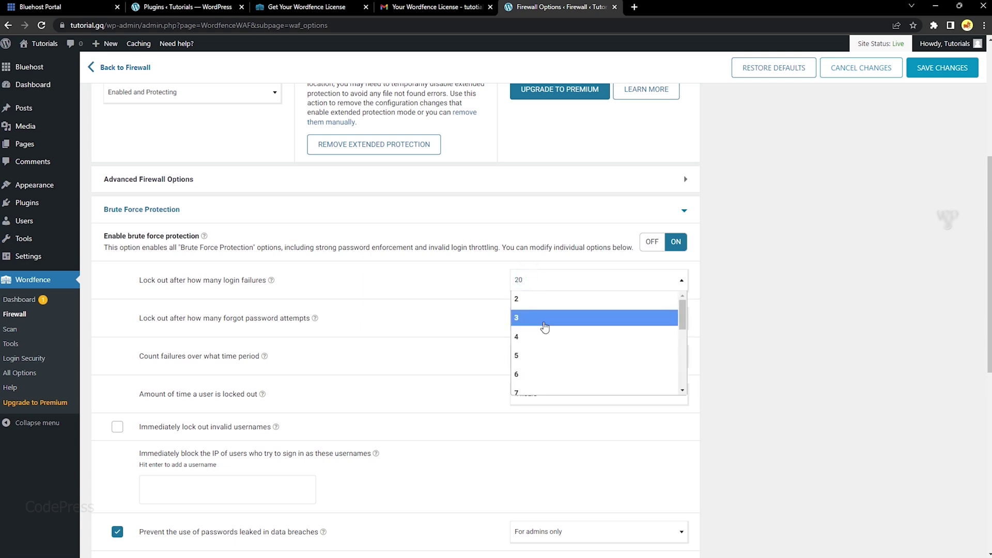
click(544, 318)
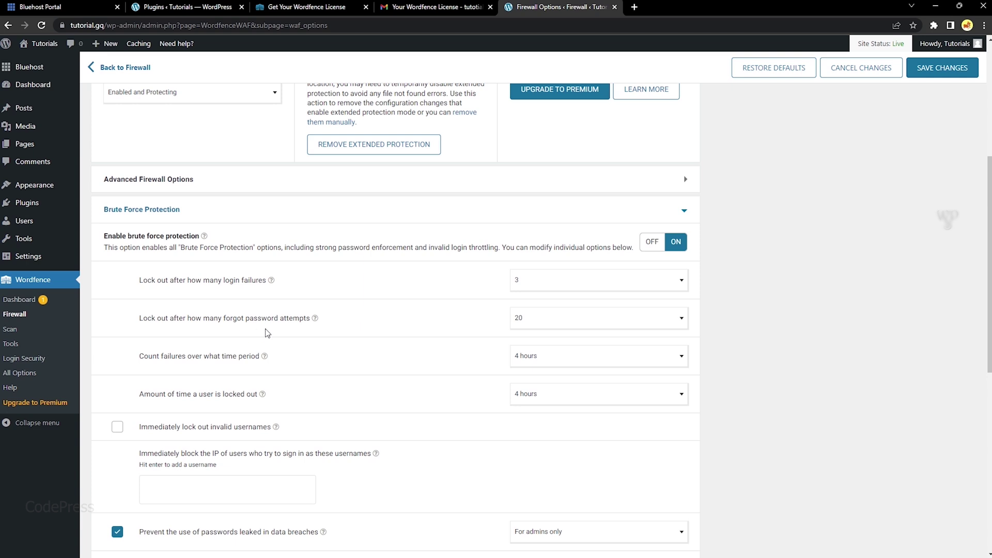
click(540, 320)
scroll(535, 334, up, 2)
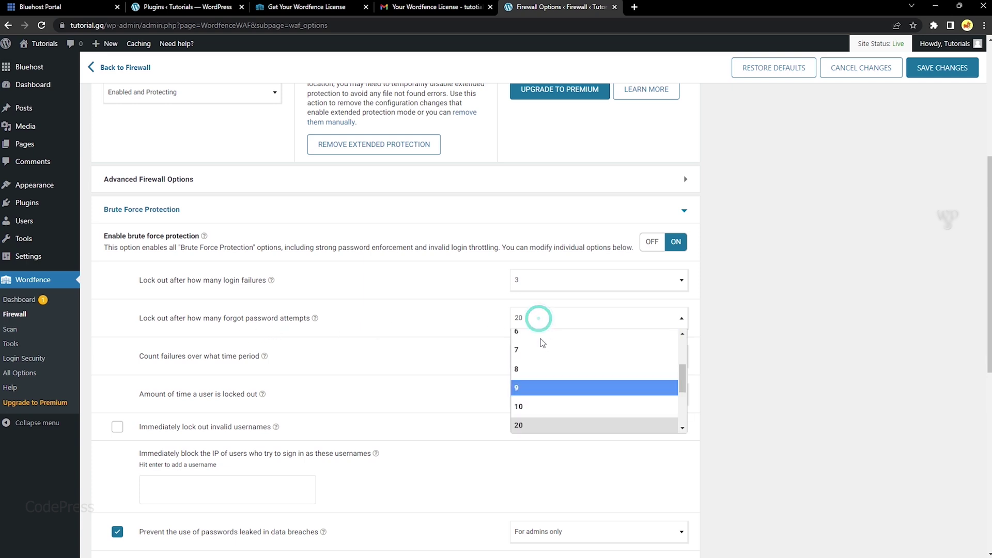
scroll(532, 357, up, 2)
click(530, 376)
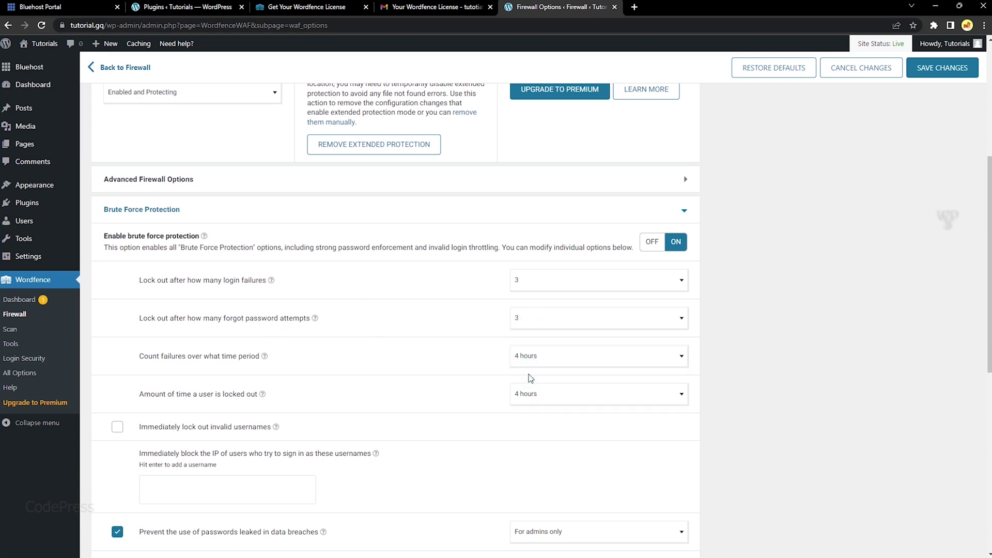
scroll(464, 310, down, 2)
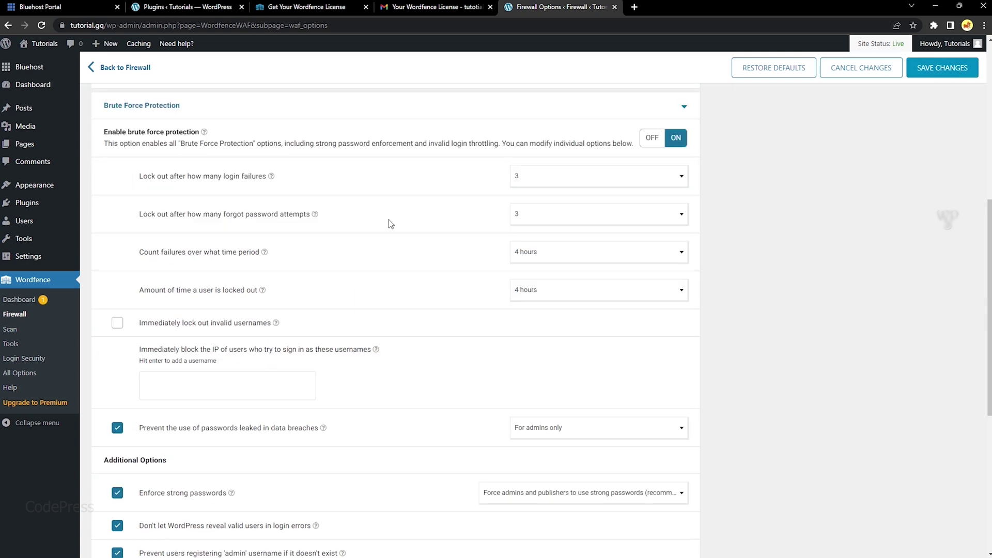
click(117, 324)
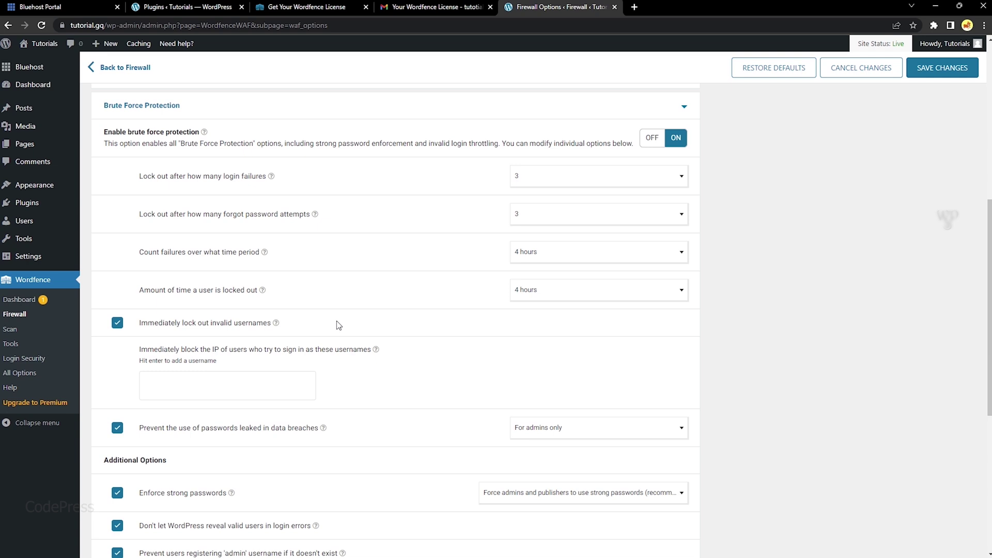
click(941, 70)
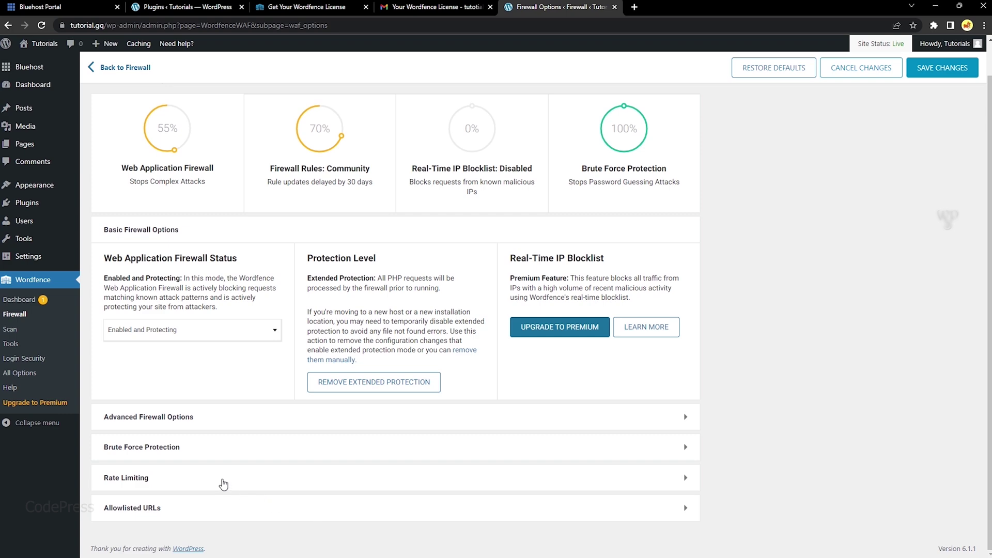
Step: Limit anyone's requests to 240/min, crawler page views to 120 and crawler 404s to 60
click(222, 478)
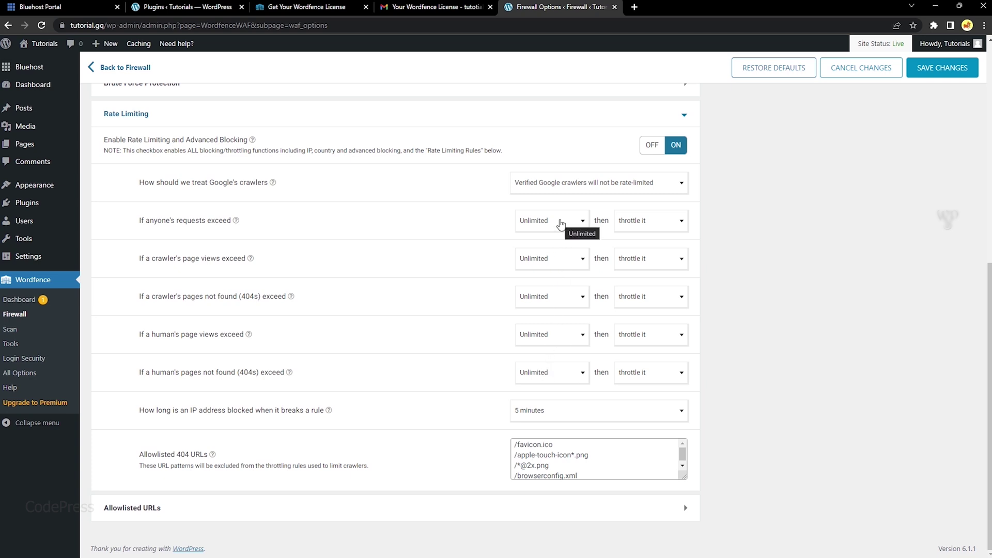
click(561, 225)
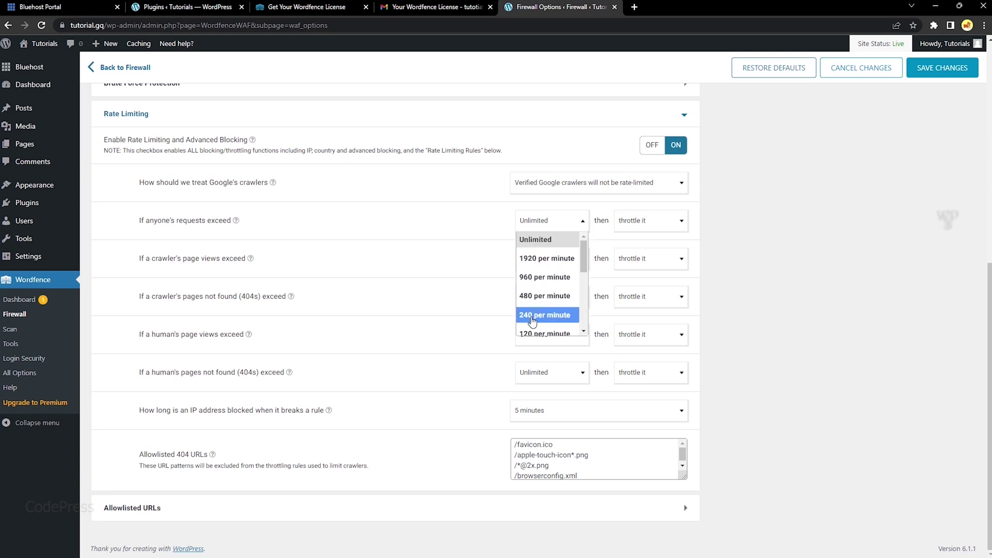
click(560, 319)
click(567, 261)
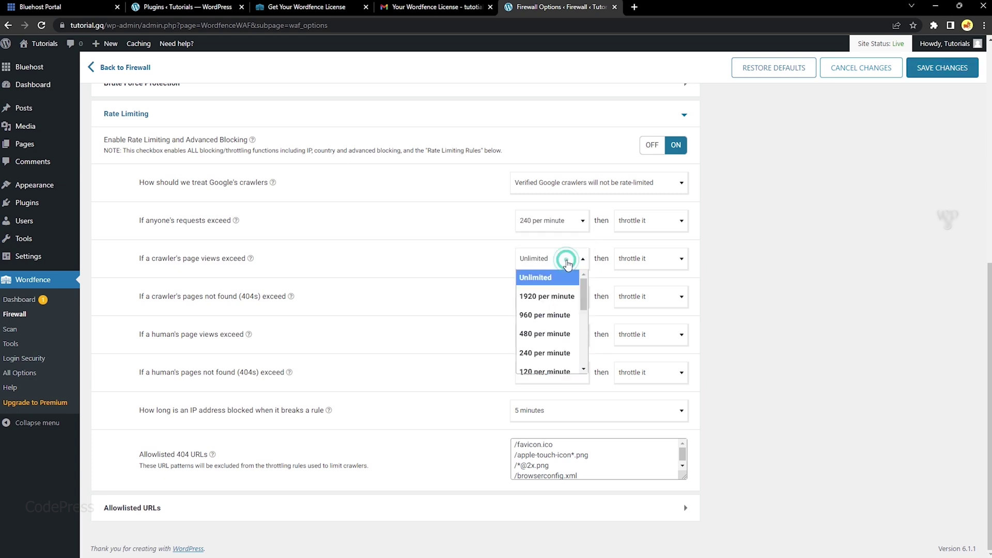
scroll(562, 295, down, 2)
scroll(561, 305, down, 1)
scroll(548, 321, up, 2)
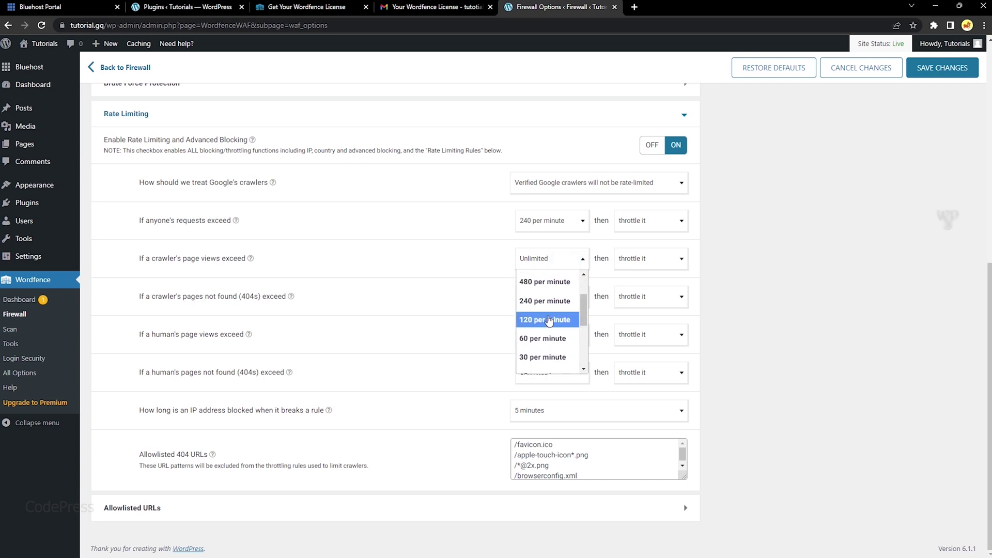
click(547, 321)
click(553, 296)
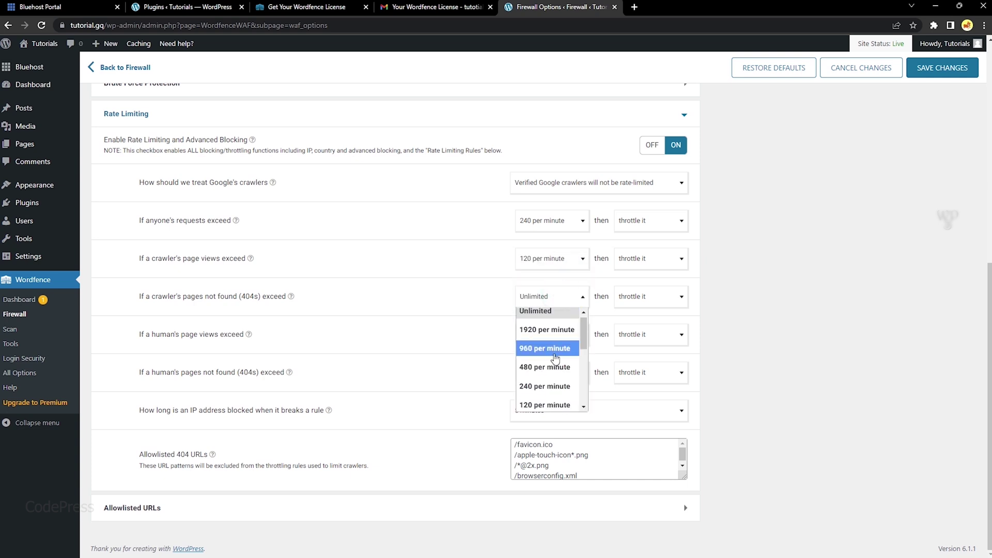
scroll(555, 358, down, 3)
scroll(553, 354, down, 1)
scroll(553, 354, up, 3)
click(533, 331)
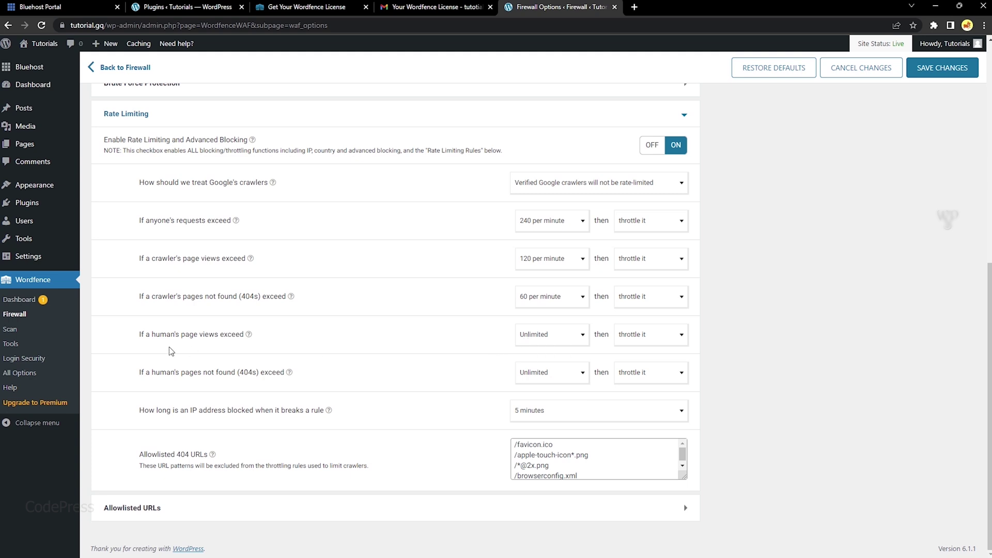
Step: Limit human page views and human 404s to 120 per minute and save the rate limiting settings
click(535, 335)
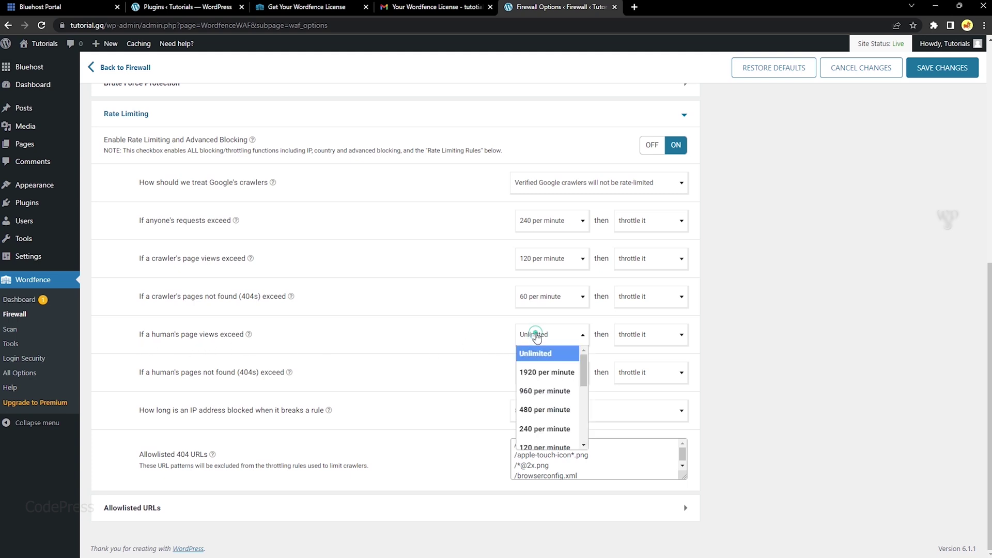
click(546, 446)
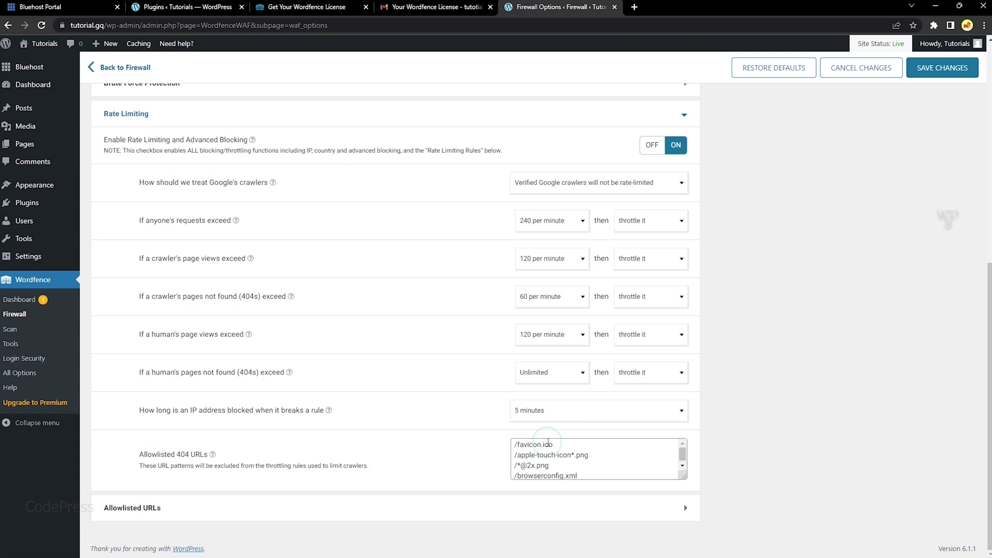
click(555, 371)
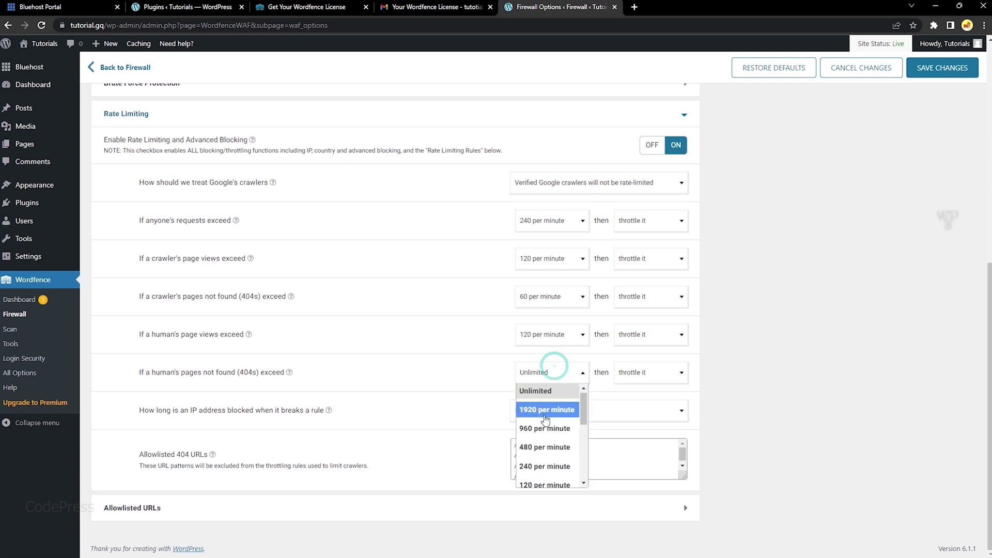
scroll(554, 450, down, 1)
scroll(548, 465, down, 1)
scroll(548, 461, up, 2)
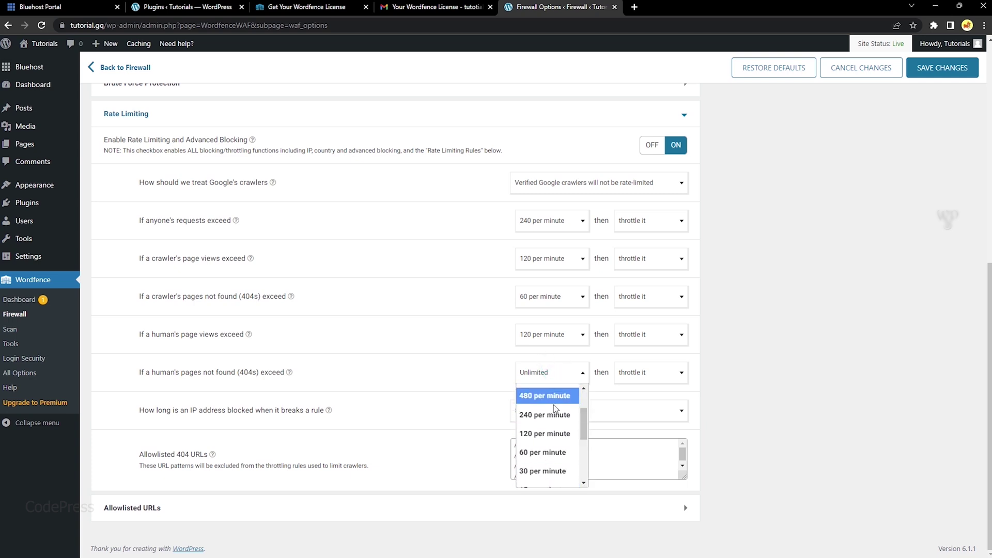
click(550, 435)
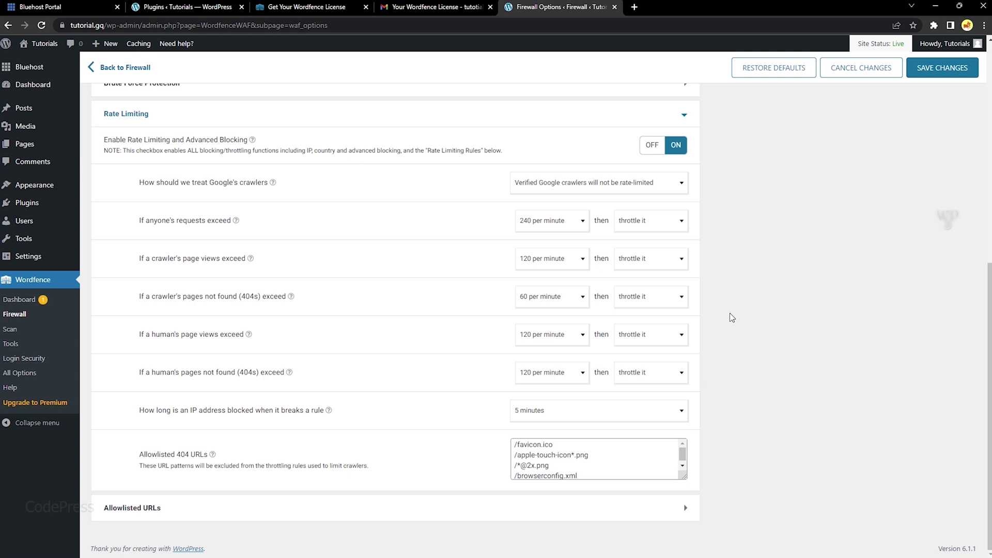
click(939, 70)
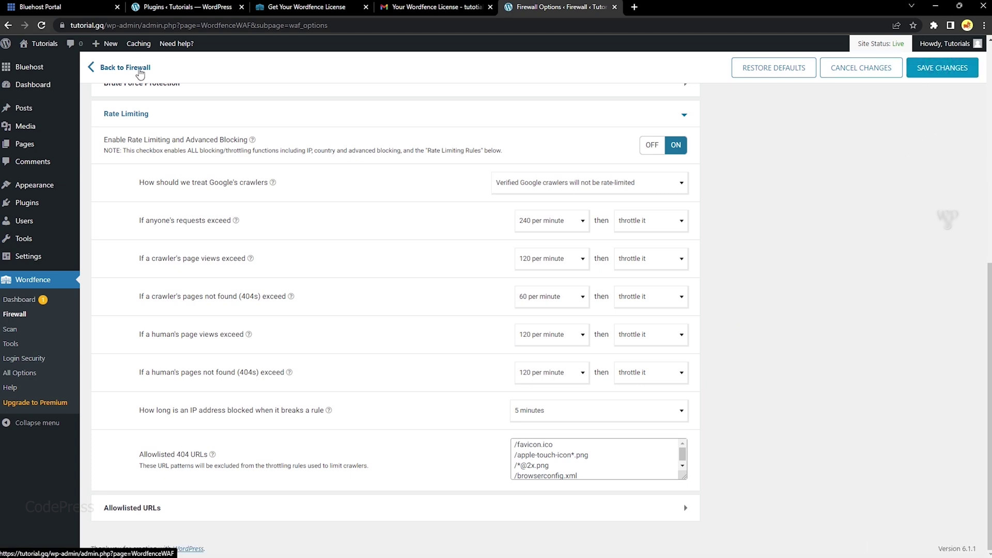
Step: Return to the Firewall overview showing Brute Force Protection at 100%
click(126, 67)
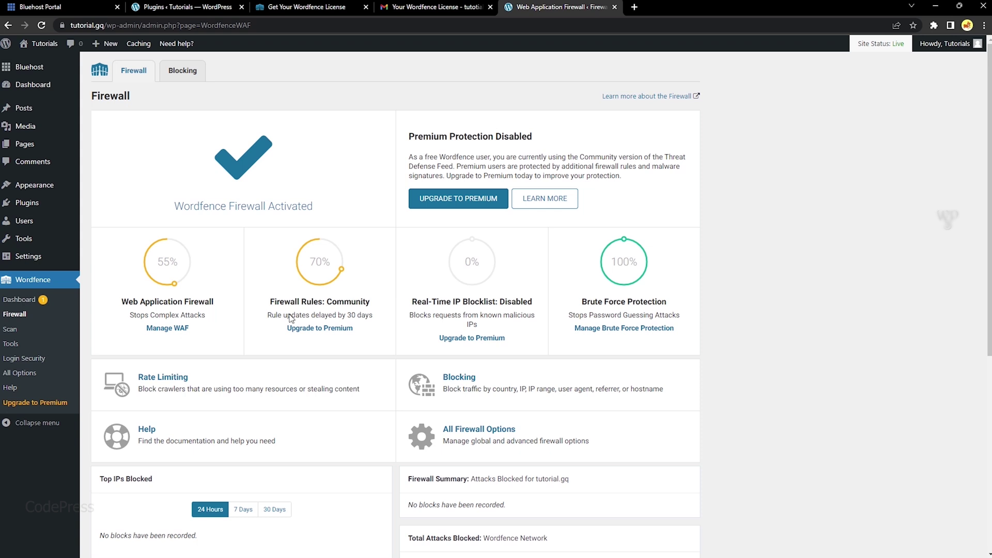
drag(209, 216, 394, 245)
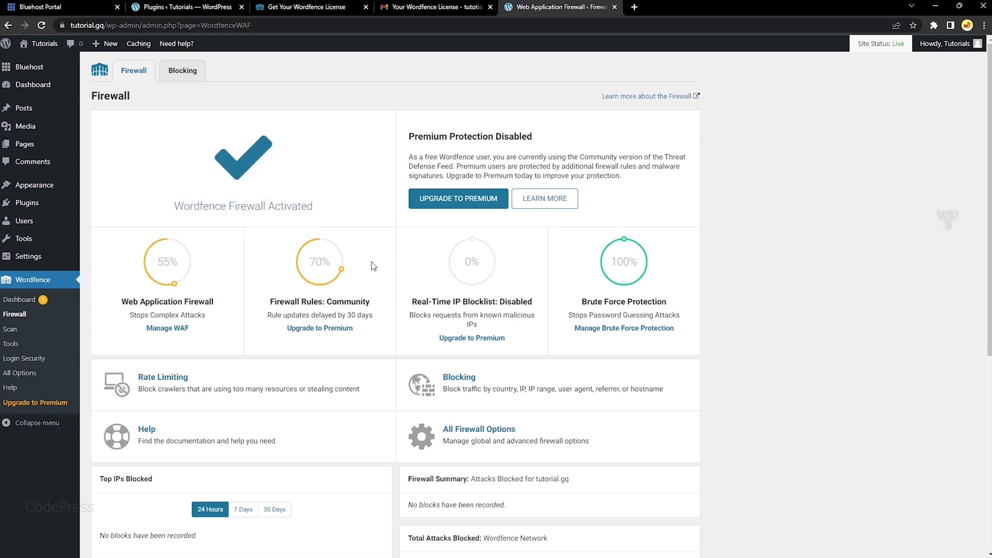